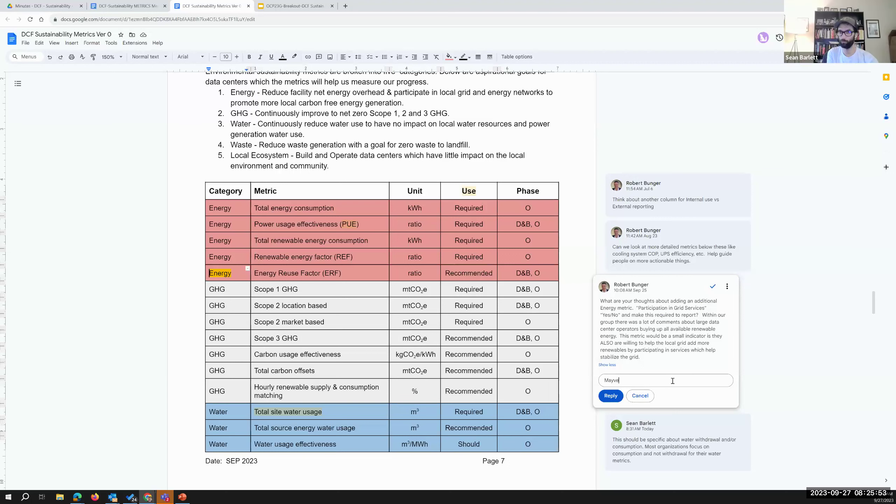
Draft the reply "Maybe we have a forward looking section - can put this" to the comment proposing a Participation in Grid Services metric
{"action": "key", "text": "BackSpace"}
{"action": "type", "text": "be "}
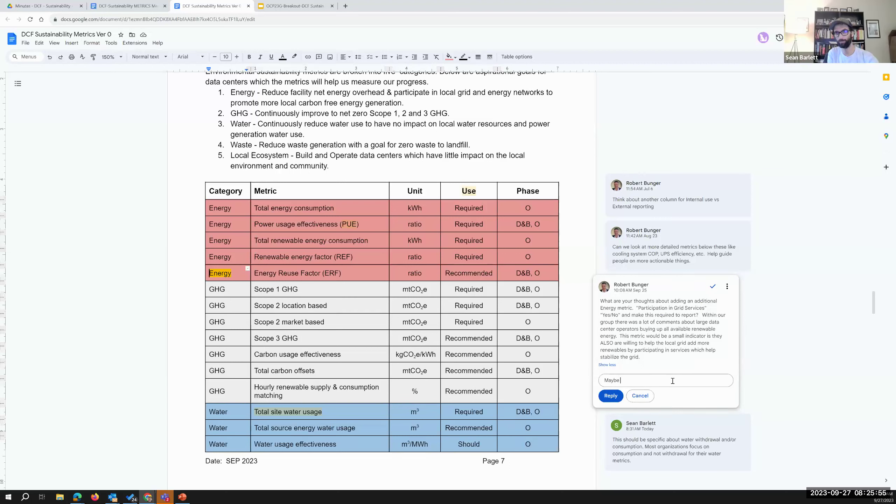
{"action": "type", "text": "we have a f"}
{"action": "key", "text": "BackSpace"}
{"action": "key", "text": "BackSpace"}
{"action": "type", "text": "forw"}
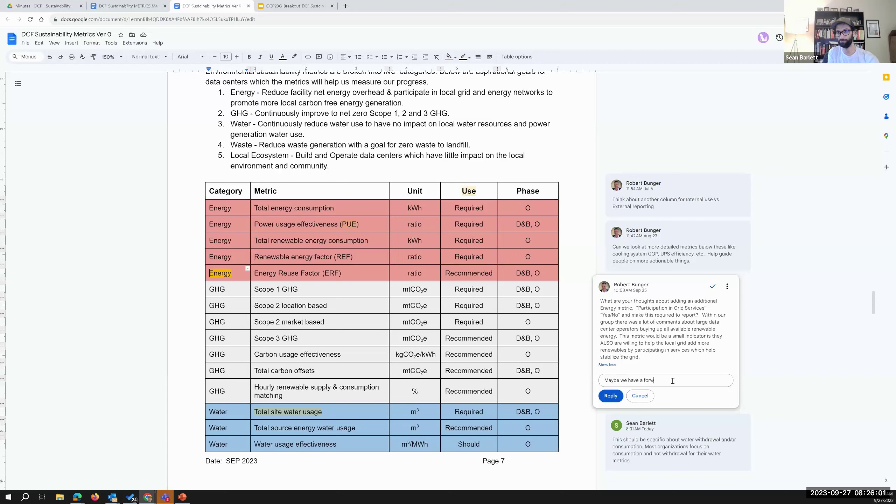
{"action": "type", "text": "ard looking"}
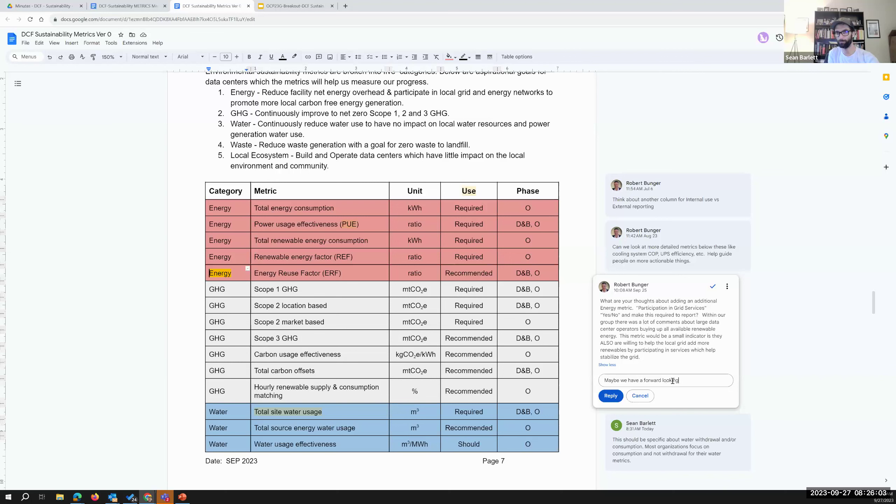
{"action": "type", "text": " section -"}
{"action": "type", "text": " cab c"}
{"action": "key", "text": "BackSpace"}
{"action": "key", "text": "BackSpace"}
{"action": "type", "text": "n put this"}
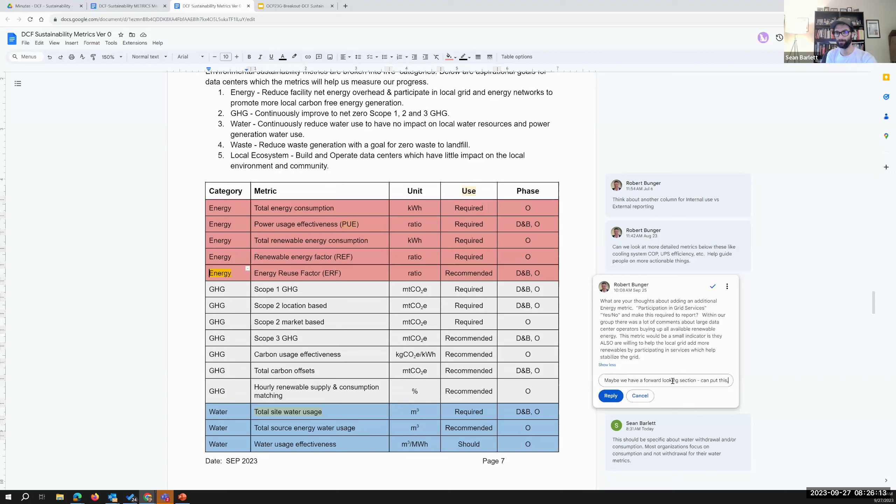
Complete the reply with ", and maybe water quality, etc." plus a parenthetical crediting the colleague's suggestion, and post it
{"action": "type", "text": ", and maybe wae"}
{"action": "key", "text": "BackSpace"}
{"action": "type", "text": "ter qu"}
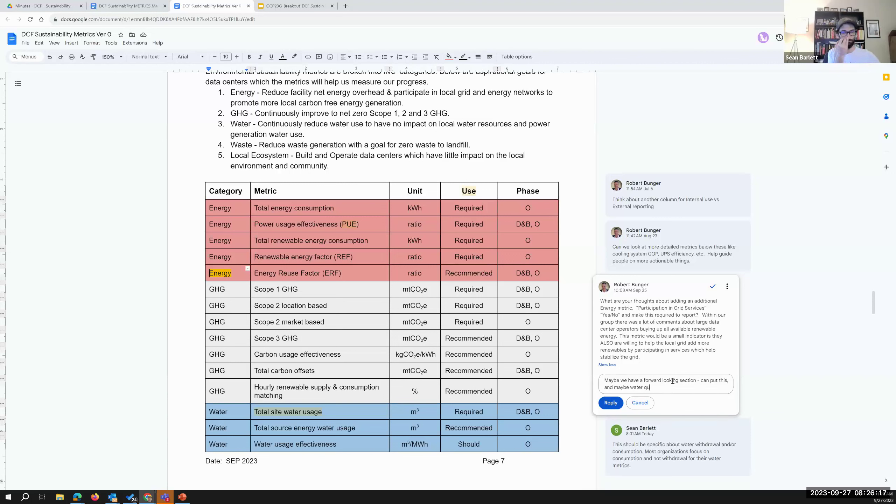
{"action": "type", "text": "ality, "}
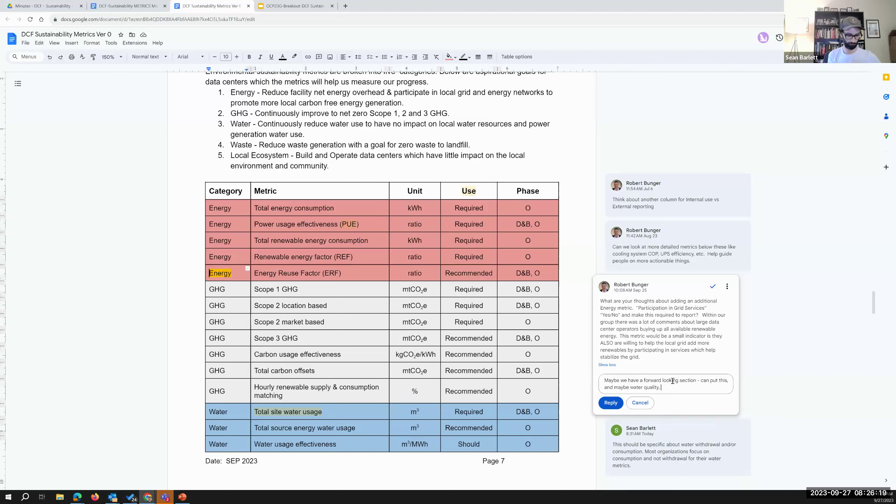
{"action": "type", "text": "etc."}
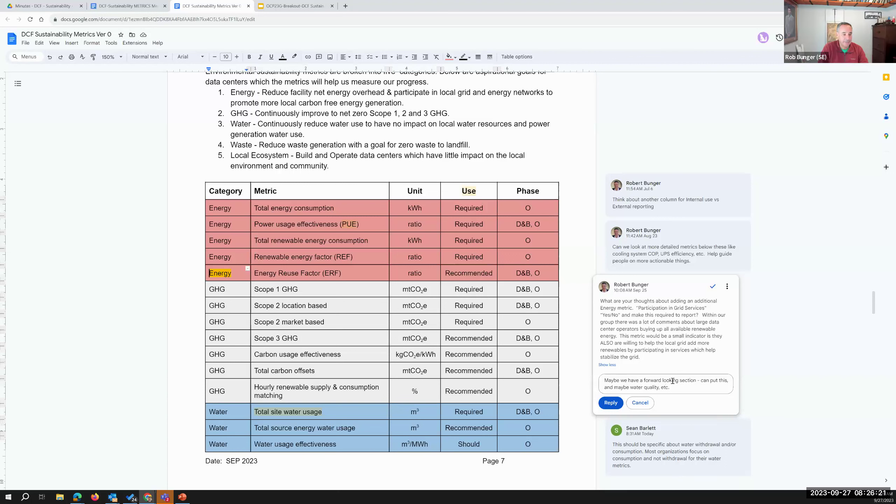
{"action": "type", "text": "  (sugg"}
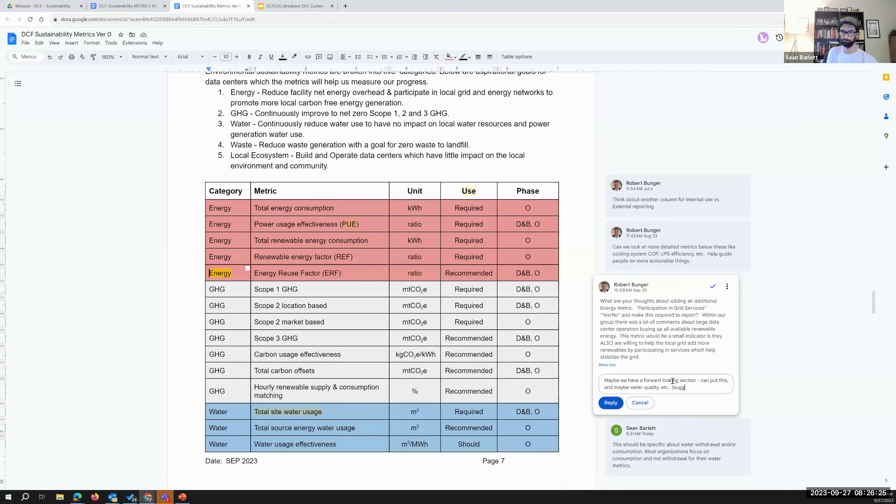
{"action": "type", "text": "estion from Sean)"}
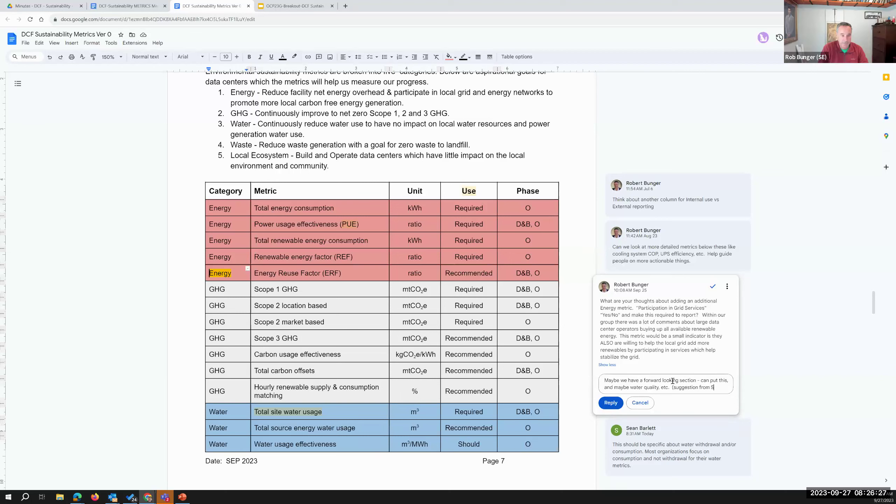
{"action": "left_click", "coordinate": [610, 402]}
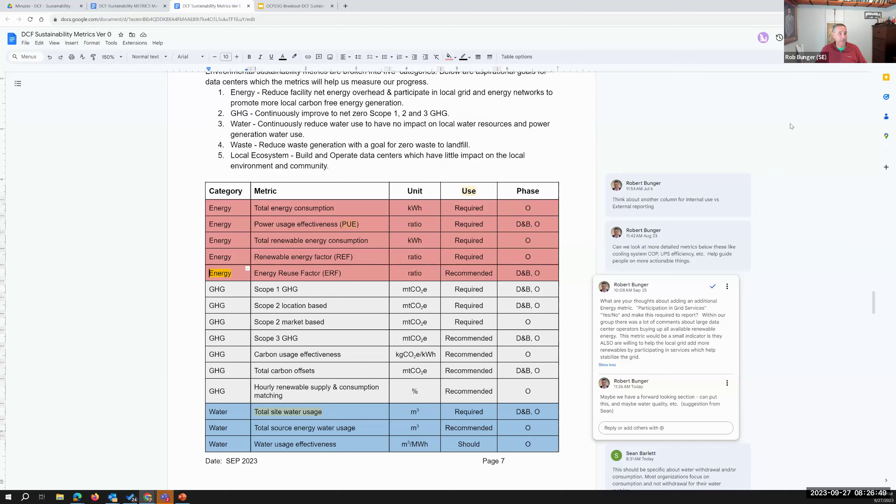
{"action": "left_click", "coordinate": [748, 131]}
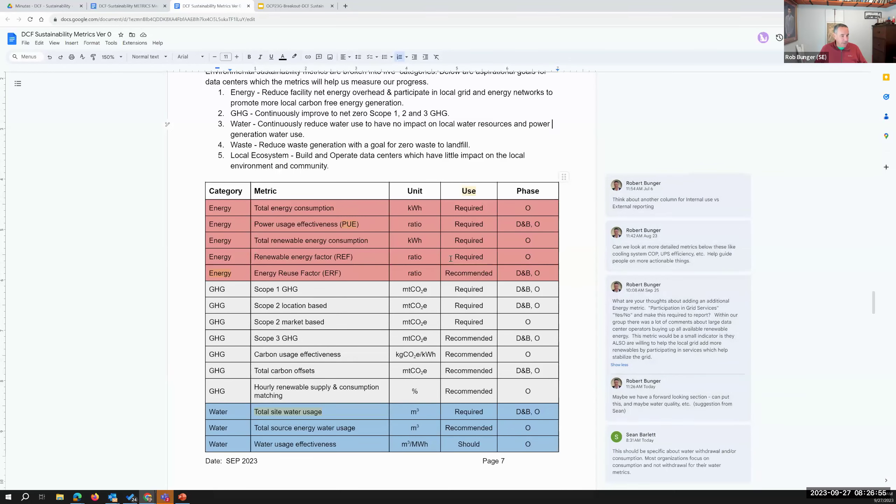
Review the comment on the Total site water usage metric about specifying water withdrawal and/or consumption
{"action": "scroll", "coordinate": [450, 258], "scroll_direction": "down", "scroll_amount": 1}
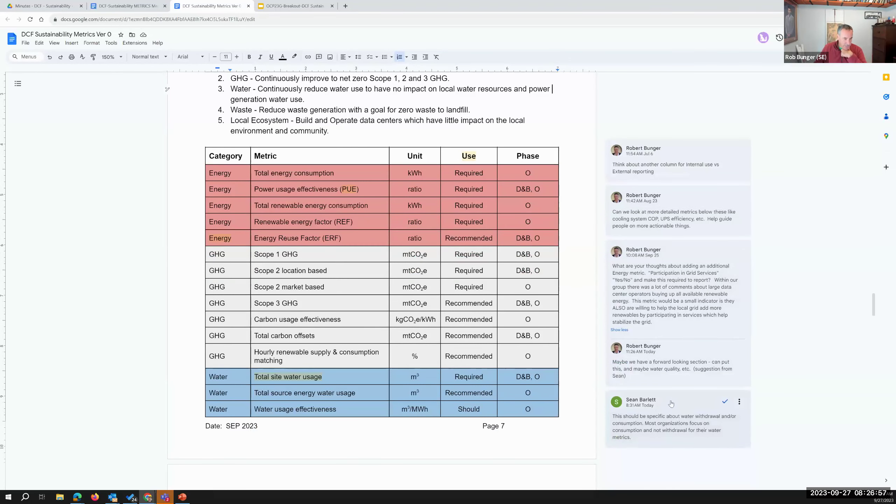
{"action": "scroll", "coordinate": [778, 357], "scroll_direction": "down", "scroll_amount": 2}
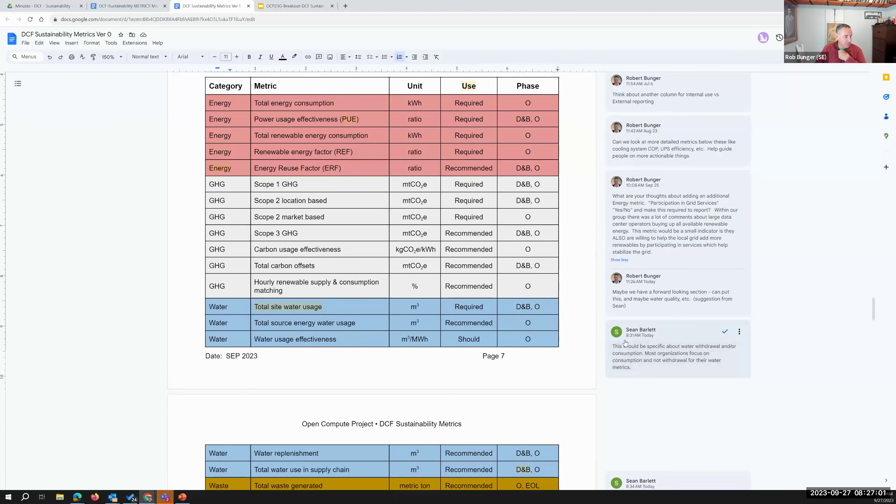
{"action": "left_click", "coordinate": [687, 334]}
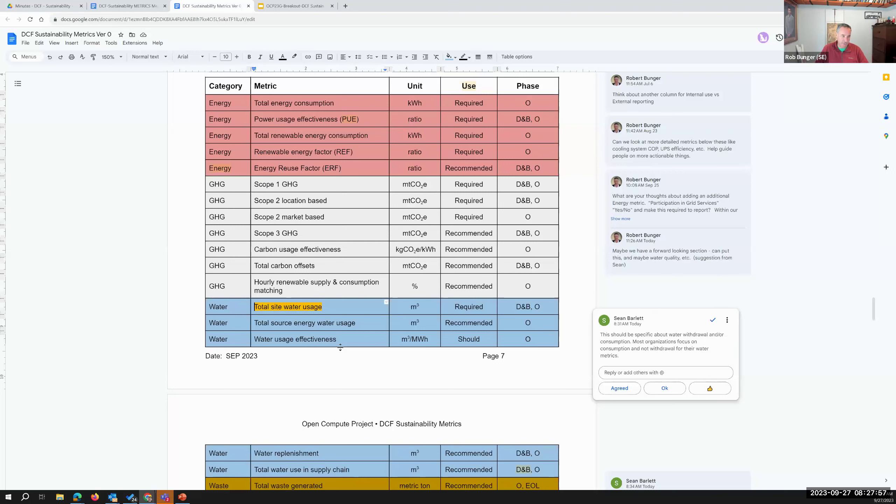
{"action": "left_click", "coordinate": [777, 336]}
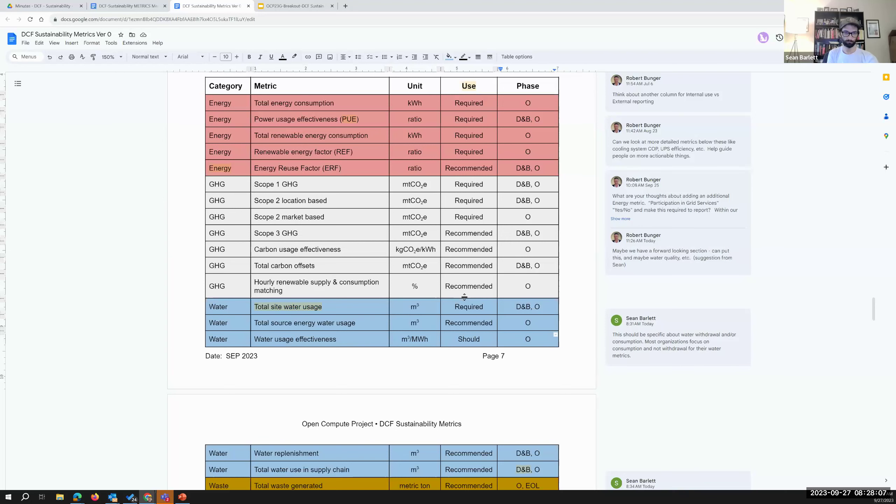
Resolve the comment thread on the phase of the Total water use in supply chain metric
{"action": "scroll", "coordinate": [409, 291], "scroll_direction": "down", "scroll_amount": 1}
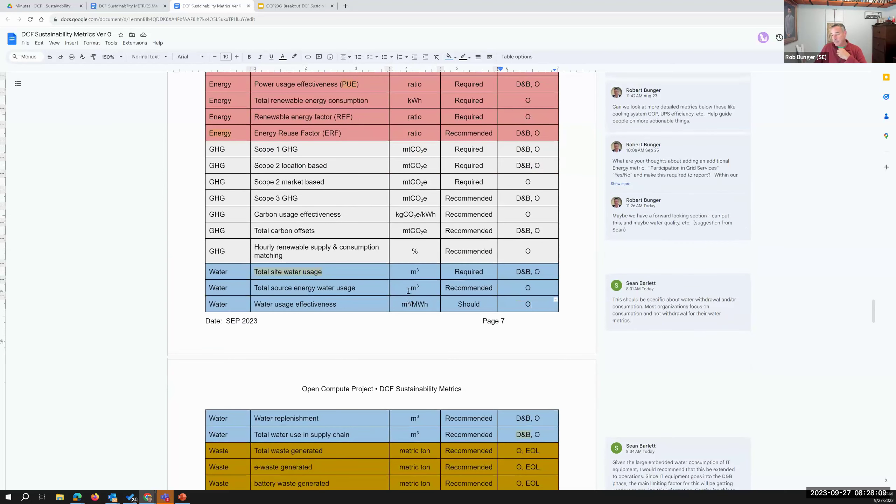
{"action": "scroll", "coordinate": [402, 304], "scroll_direction": "down", "scroll_amount": 2}
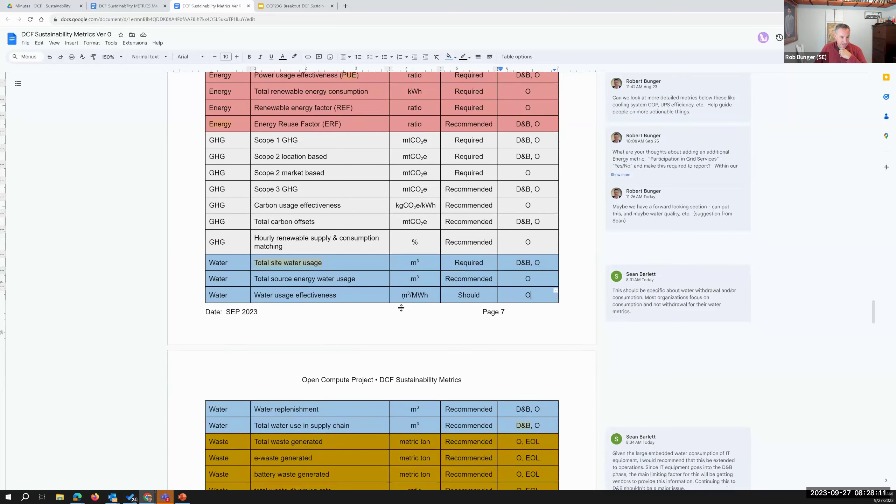
{"action": "scroll", "coordinate": [401, 308], "scroll_direction": "down", "scroll_amount": 5}
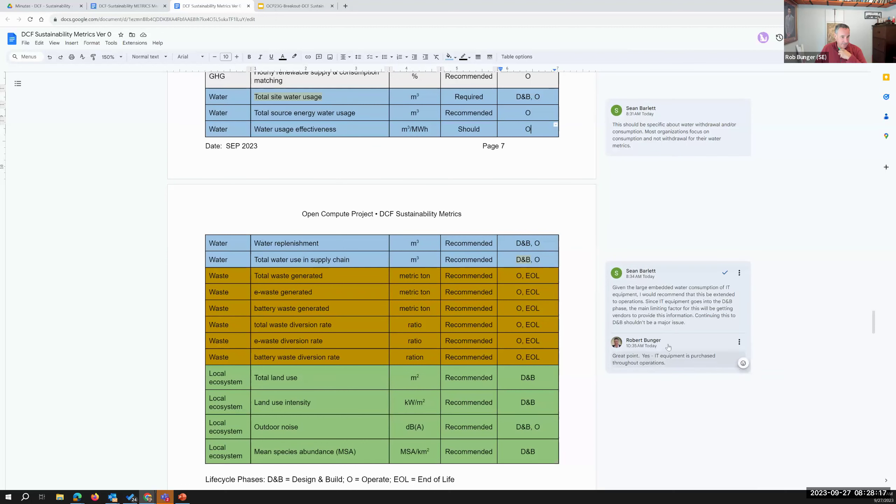
{"action": "left_click", "coordinate": [724, 275]}
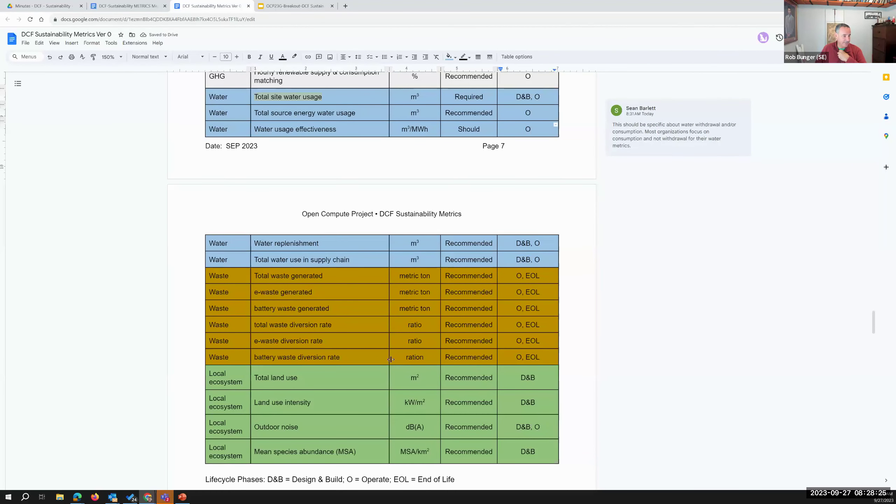
{"action": "scroll", "coordinate": [390, 359], "scroll_direction": "down", "scroll_amount": 2}
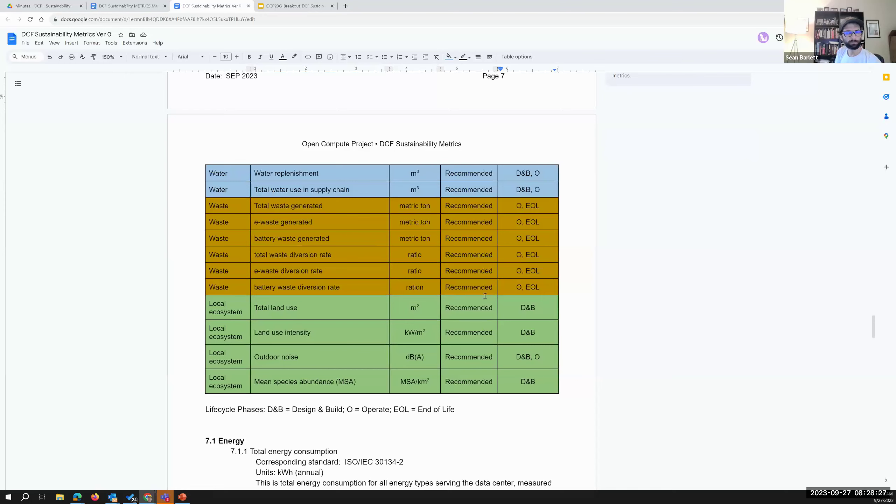
{"action": "left_click", "coordinate": [544, 190]}
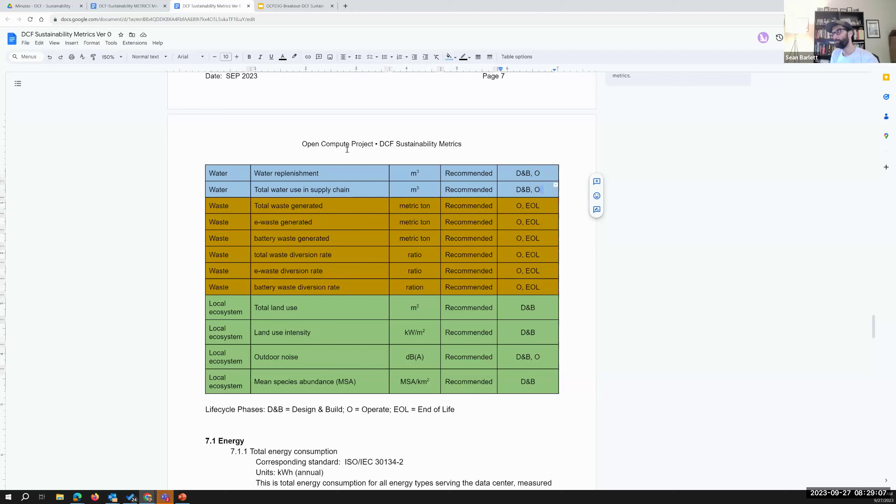
Start a comment on "replenishment" in the Water replenishment metric reading "Concerned this might be a bit sketchy - it's offsite."
{"action": "left_click", "coordinate": [378, 178]}
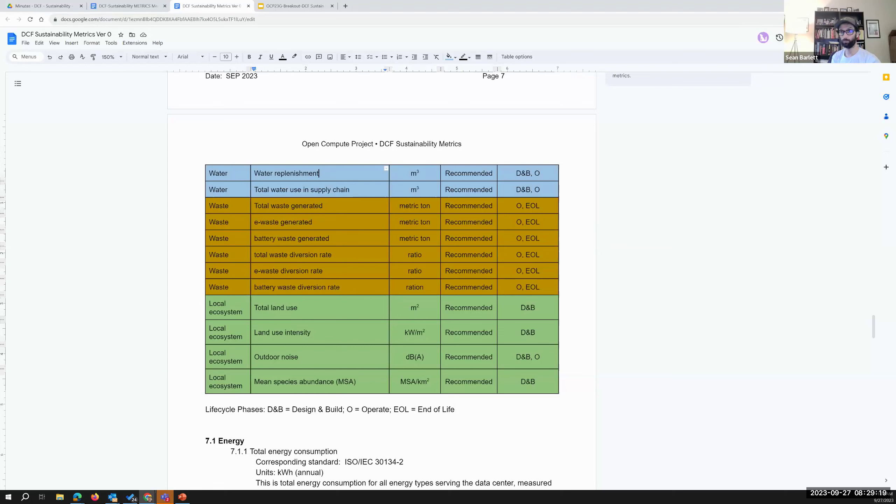
{"action": "key", "text": "ctrl+alt+shift+a"}
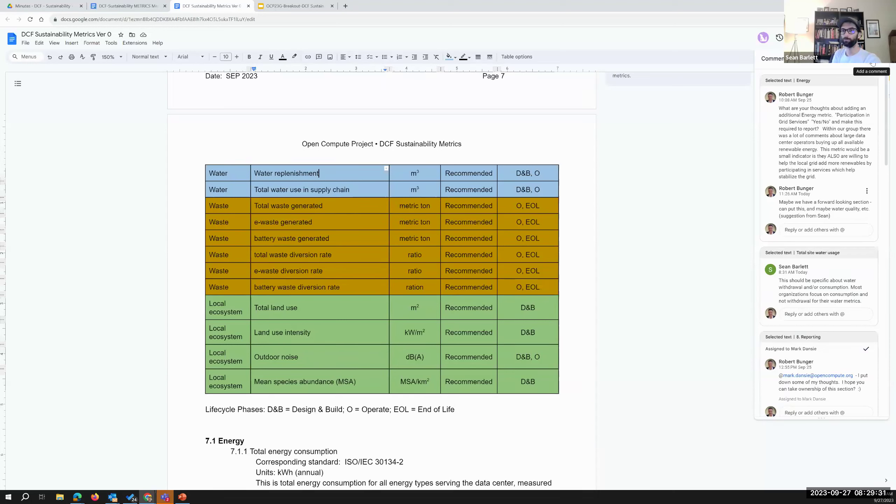
{"action": "left_click", "coordinate": [872, 64]}
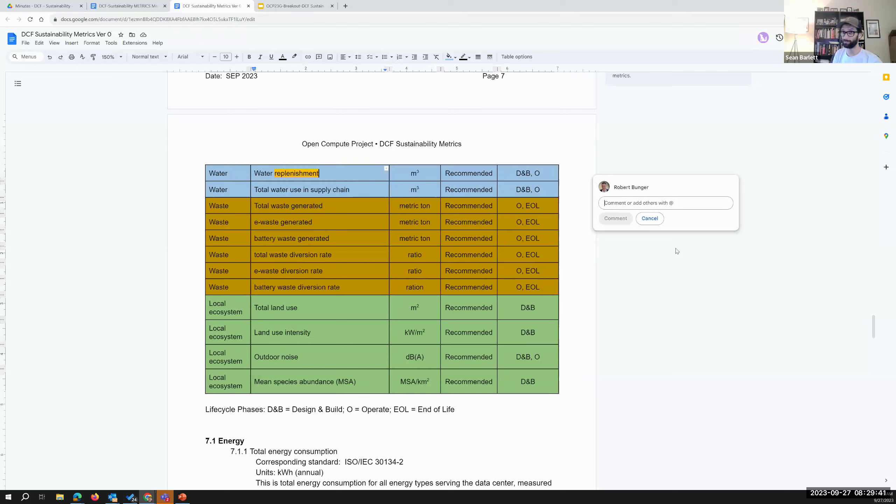
{"action": "type", "text": "Conce"}
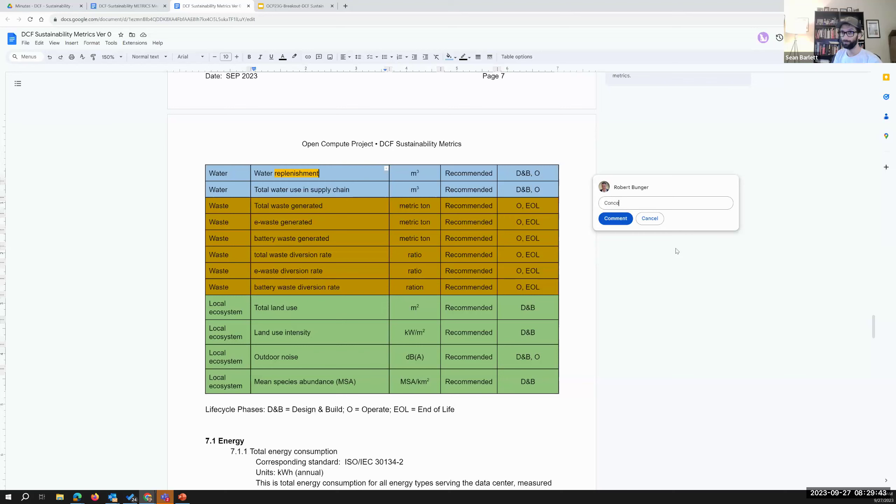
{"action": "type", "text": "rned this might be"}
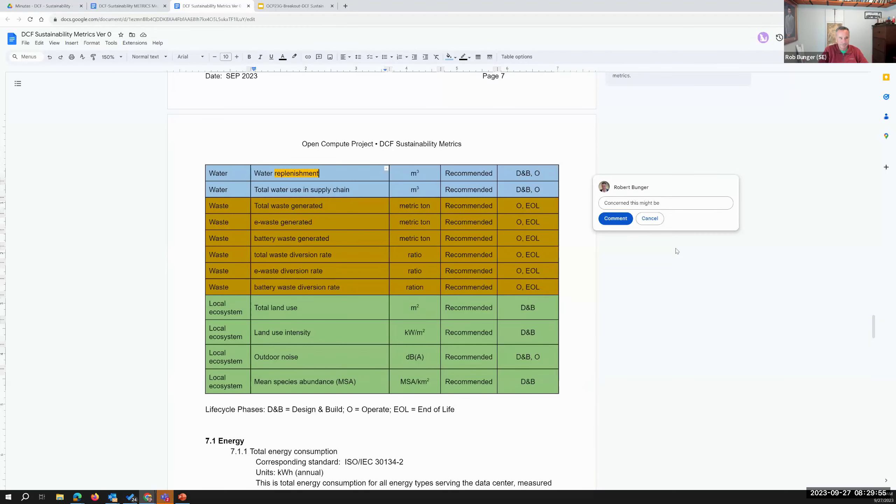
{"action": "type", "text": "a bit "}
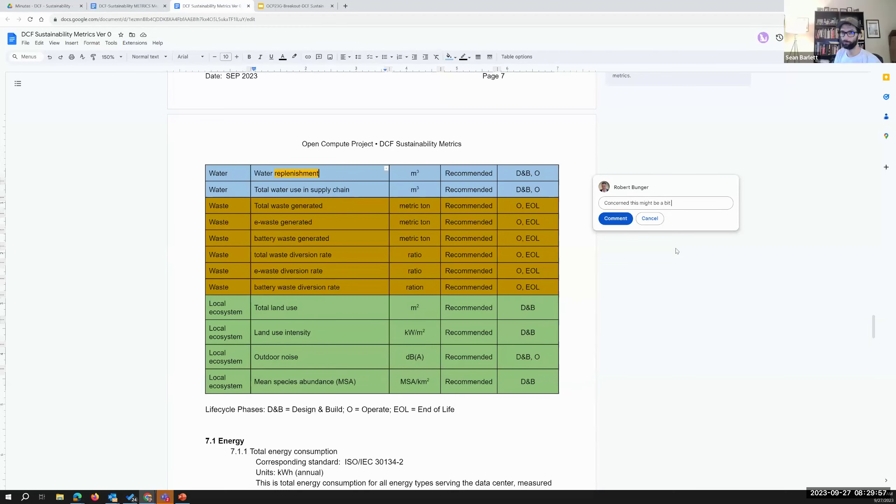
{"action": "type", "text": "sketchy -"}
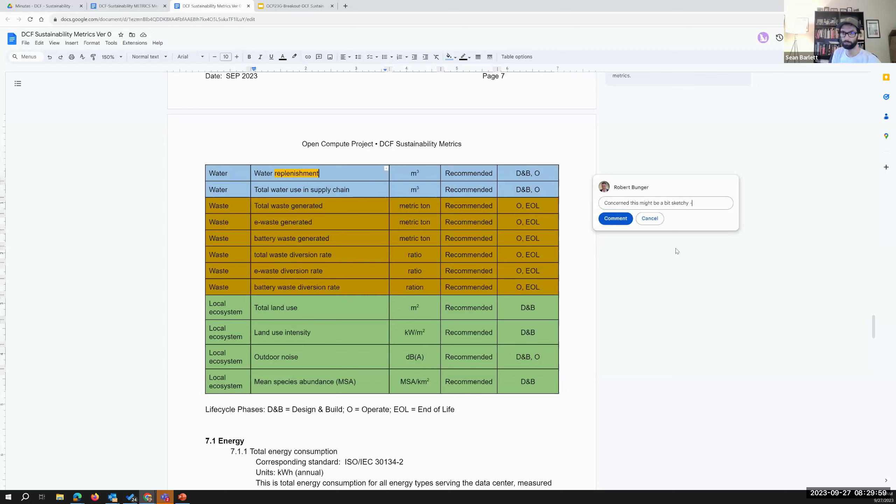
{"action": "type", "text": " it's offsit"}
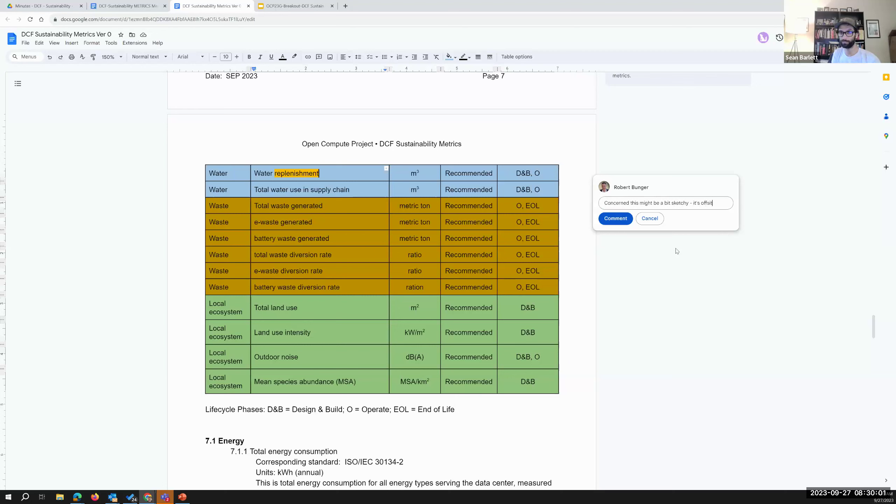
{"action": "type", "text": "e."}
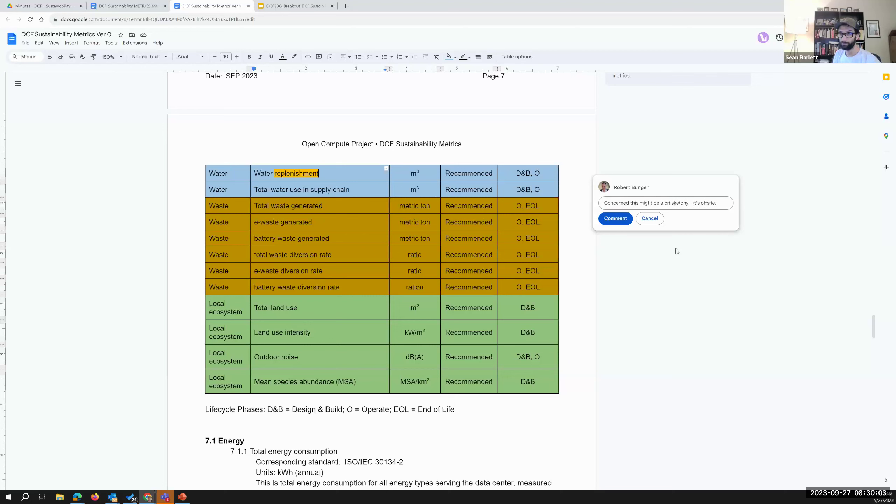
Extend the comment on "replenishment" with "Analogy to carbon credits. Team is leaning towards removing."
{"action": "type", "text": " Anal"}
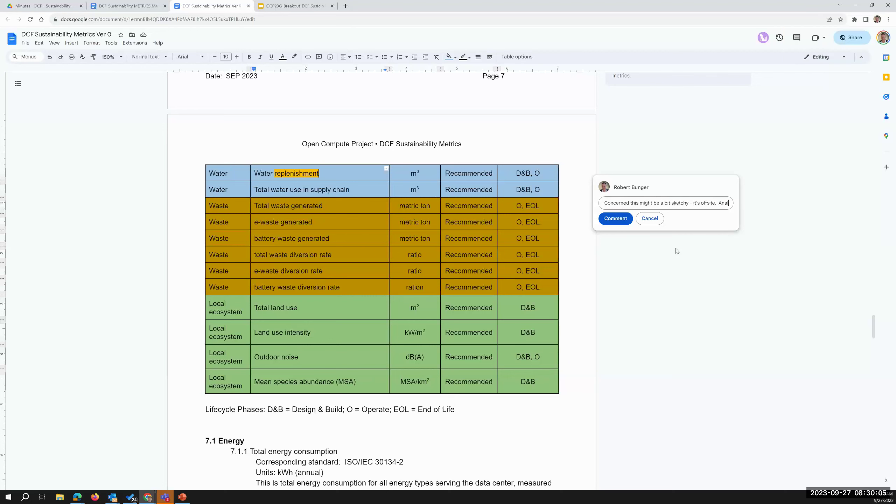
{"action": "type", "text": "ogy to carb"}
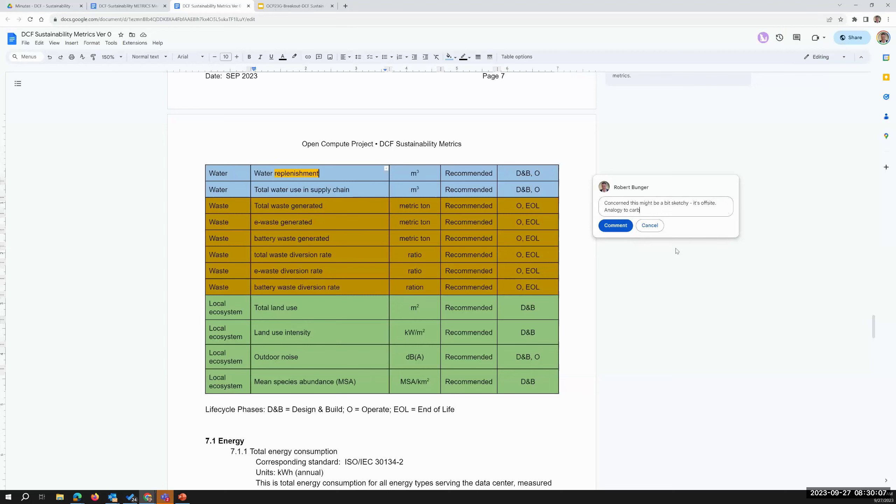
{"action": "type", "text": "on credits."}
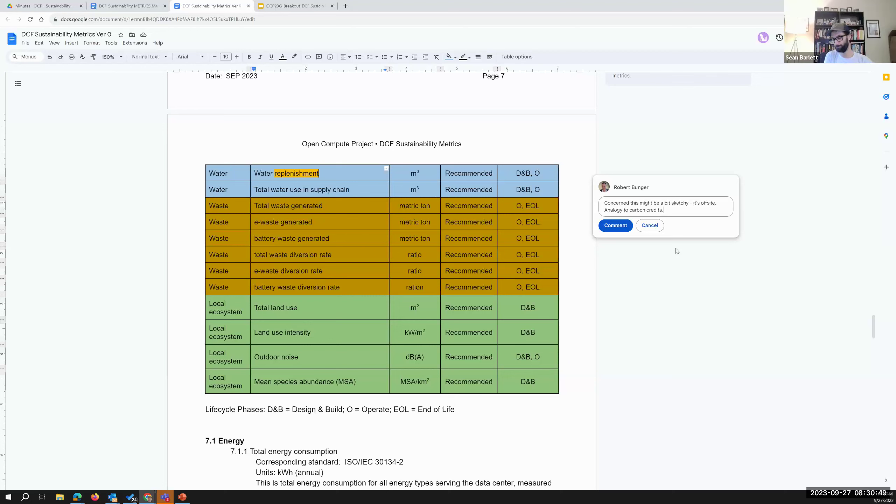
{"action": "type", "text": "Team "}
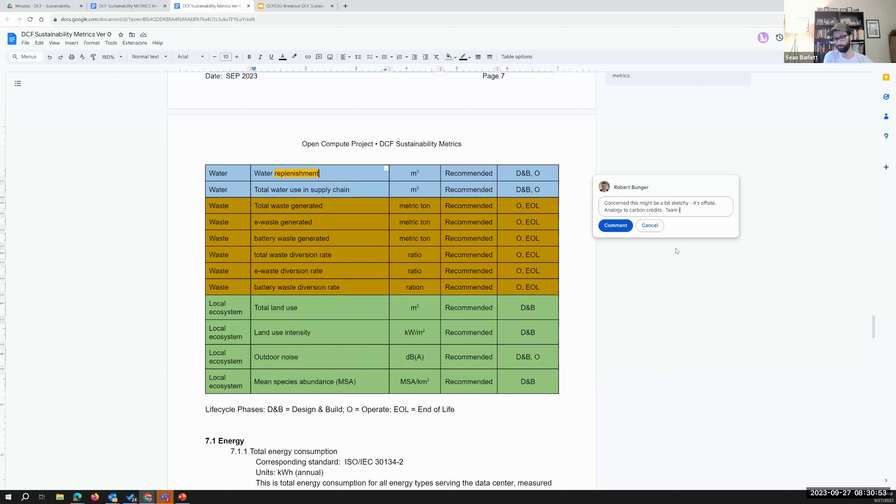
{"action": "type", "text": "is leaning towards r"}
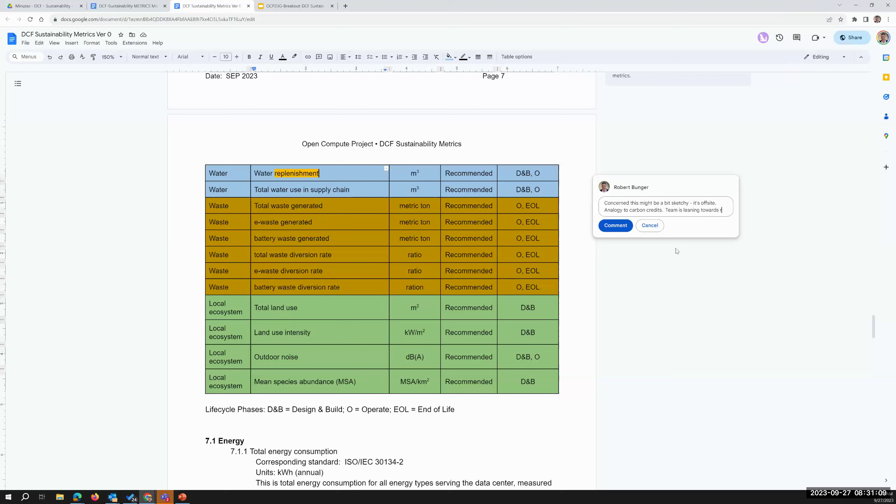
{"action": "type", "text": "emoving."}
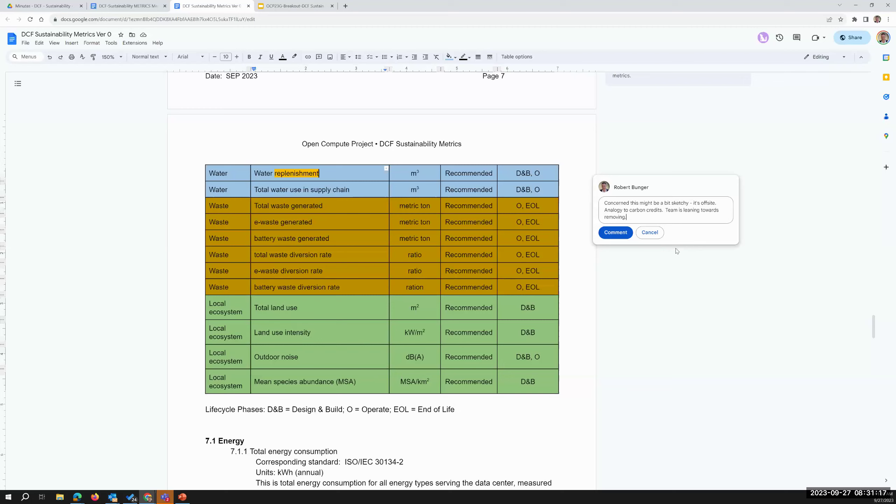
Insert "eg asking farmers not to farm, etc" after "it's offsite." in the comment draft
{"action": "left_click", "coordinate": [719, 203]}
{"action": "type", "text": "Eg as"}
{"action": "key", "text": "BackSpace"}
{"action": "type", "text": "king farmers"}
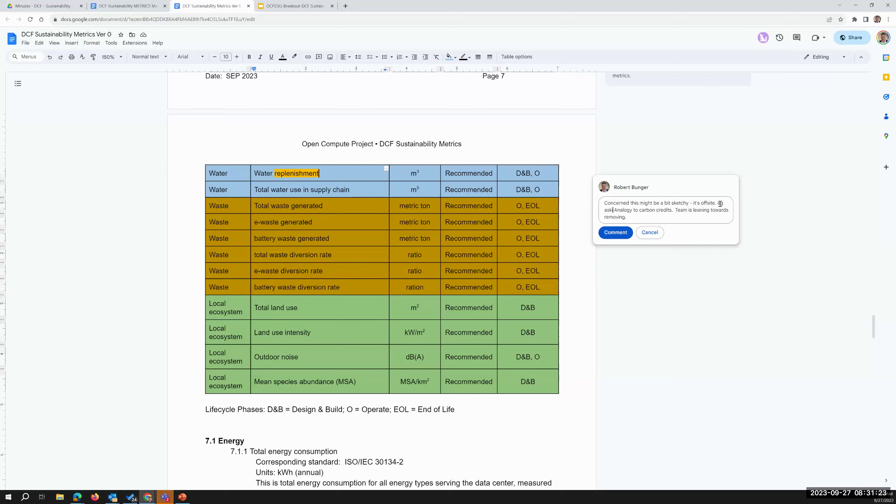
{"action": "type", "text": " not to farm."}
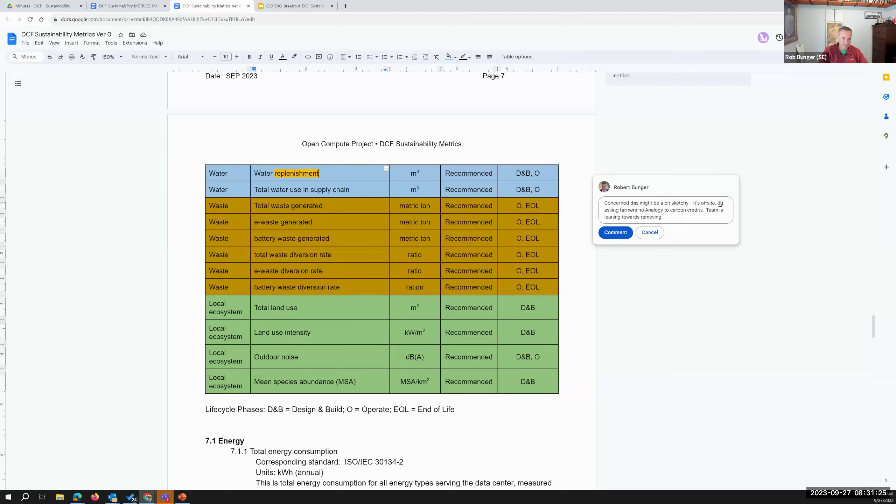
{"action": "type", "text": " etc "}
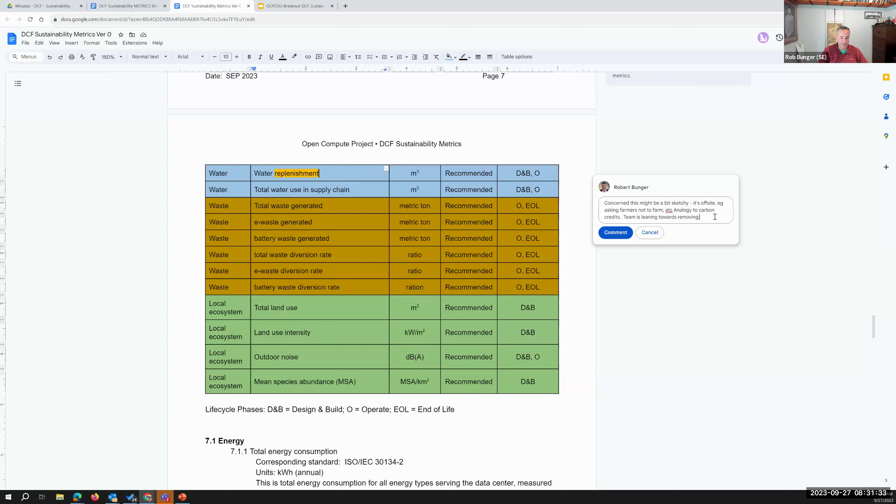
Add "(will remove and add comments in "future" section" at the end of the comment and post it
{"action": "type", "text": " (will remove and add comments in "}
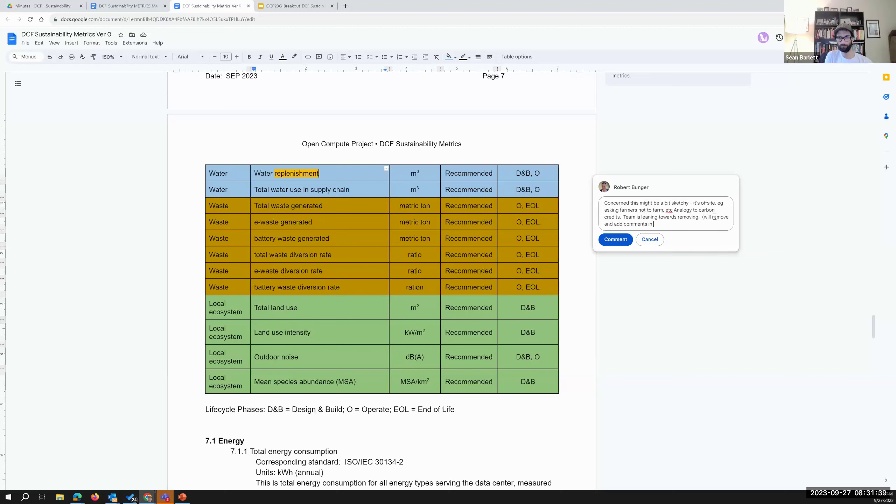
{"action": "type", "text": "\"future\" section\""}
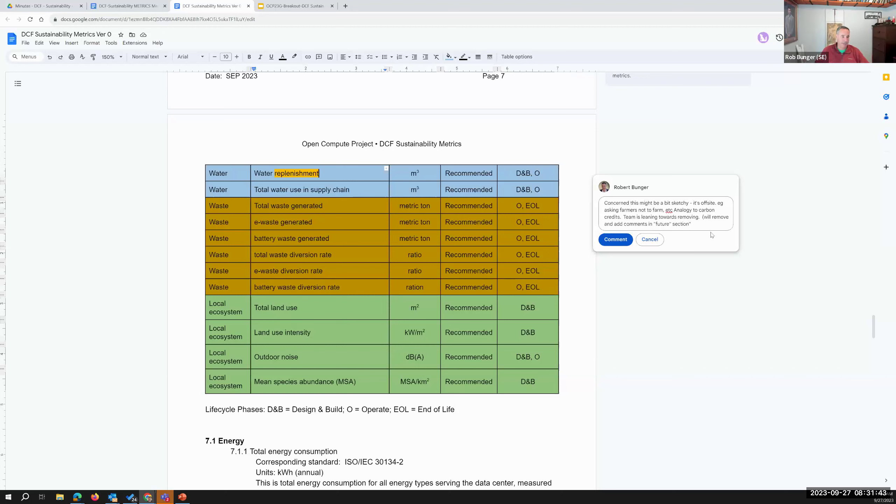
{"action": "left_click", "coordinate": [616, 239]}
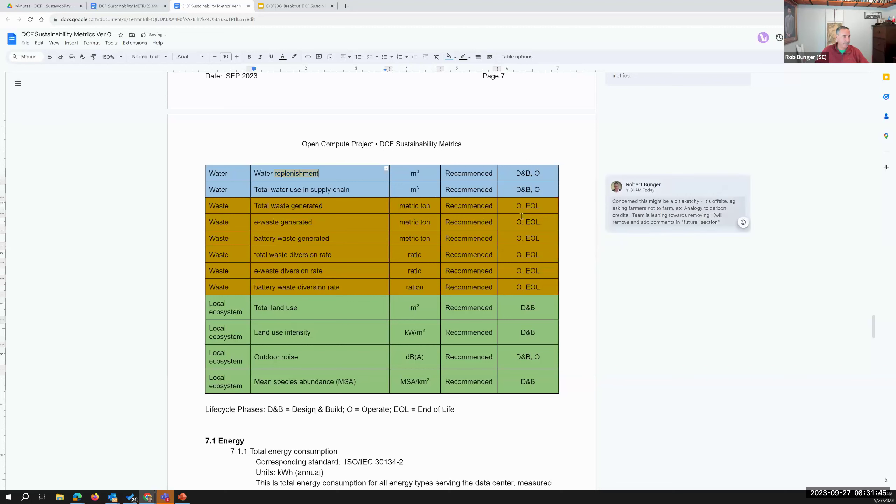
Review the Waste metrics in the table, from Total waste generated through the waste diversion rates
{"action": "left_click", "coordinate": [541, 173]}
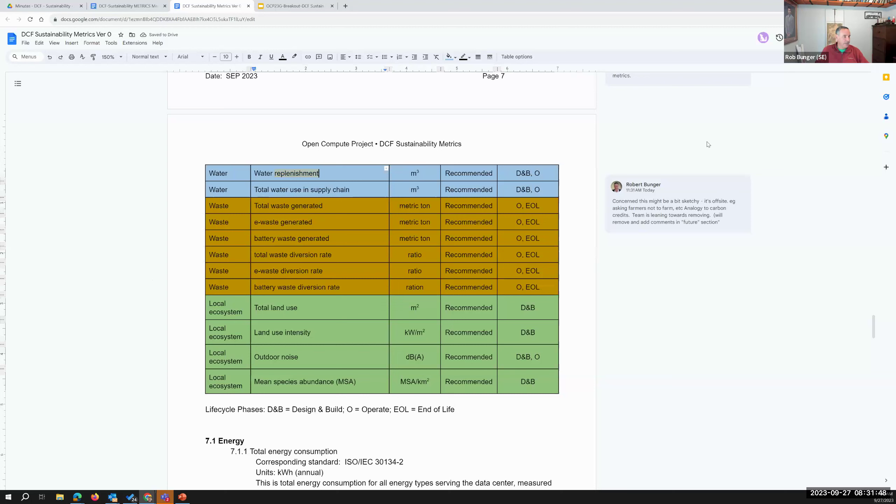
{"action": "left_click", "coordinate": [335, 205]}
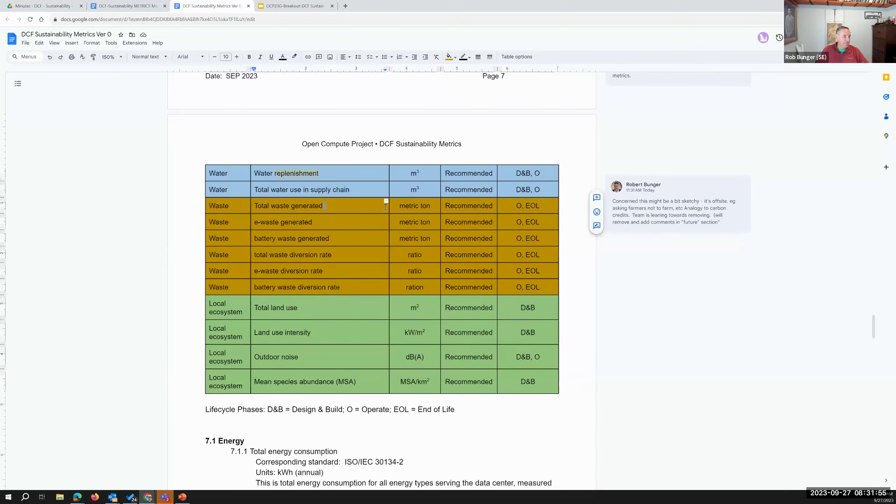
{"action": "key", "text": "ctrl+shift+Left"}
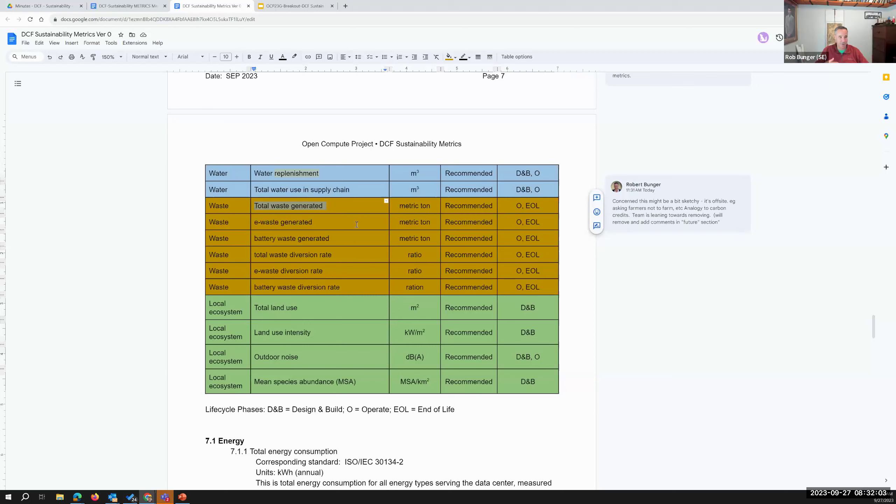
{"action": "left_click", "coordinate": [357, 224]}
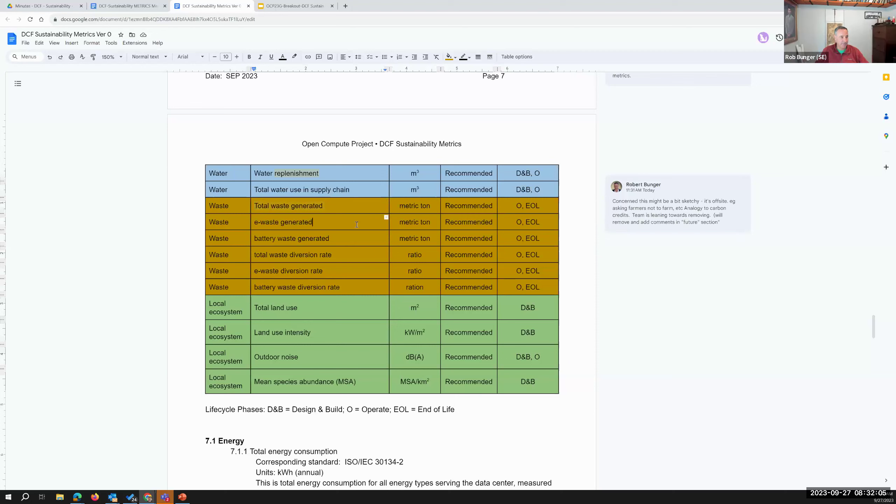
{"action": "left_click", "coordinate": [367, 255]}
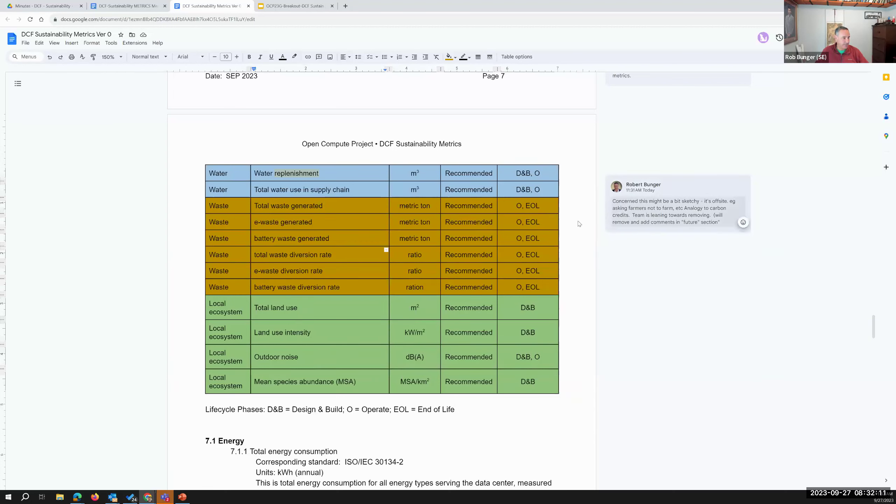
{"action": "scroll", "coordinate": [348, 284], "scroll_direction": "down", "scroll_amount": 1}
Review the Local ecosystem metrics, from Total land use to Mean species abundance (MSA), including the MSA row's unit and recommendation
{"action": "left_click", "coordinate": [326, 268]}
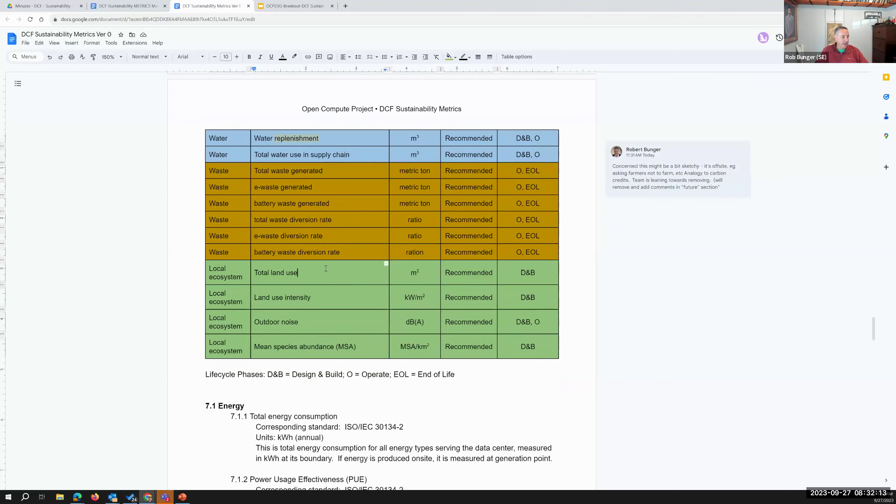
{"action": "left_click", "coordinate": [344, 296]}
{"action": "left_click", "coordinate": [311, 323]}
{"action": "left_click", "coordinate": [361, 344]}
{"action": "left_click", "coordinate": [424, 345]}
{"action": "left_click", "coordinate": [466, 347]}
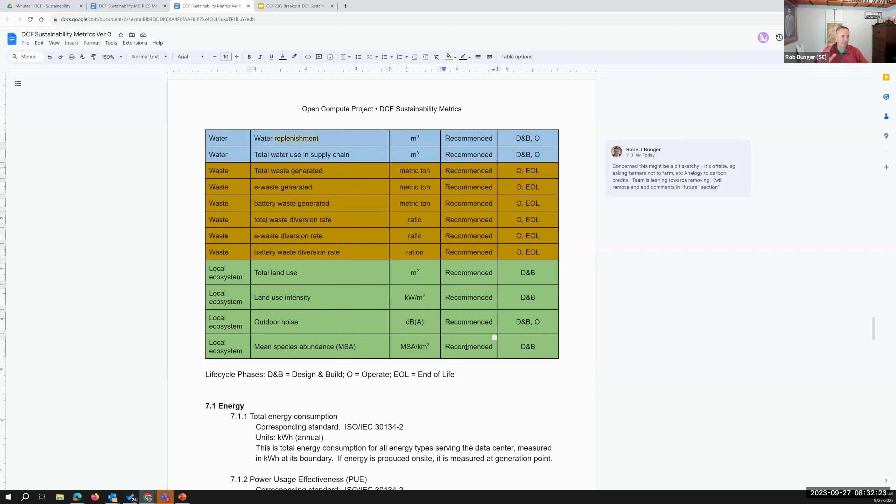
{"action": "key", "text": "Left"}
{"action": "key", "text": "Left"}
{"action": "key", "text": "Left"}
{"action": "key", "text": "Left"}
{"action": "key", "text": "Left"}
{"action": "key", "text": "Left"}
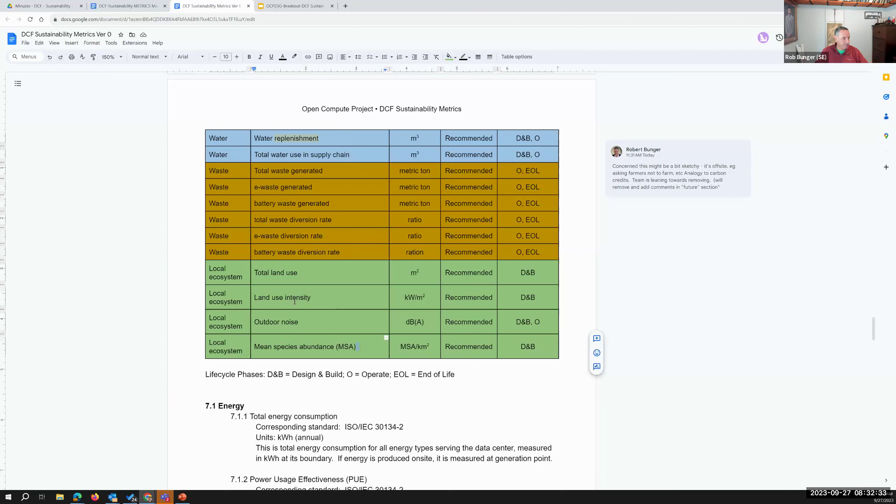
{"action": "scroll", "coordinate": [293, 301], "scroll_direction": "down", "scroll_amount": 2}
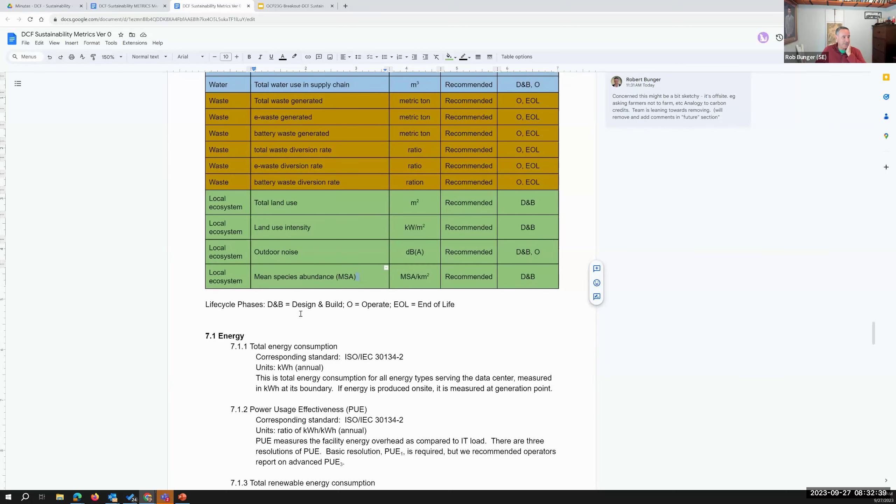
{"action": "scroll", "coordinate": [300, 314], "scroll_direction": "up", "scroll_amount": 7}
{"action": "scroll", "coordinate": [300, 314], "scroll_direction": "down", "scroll_amount": 8}
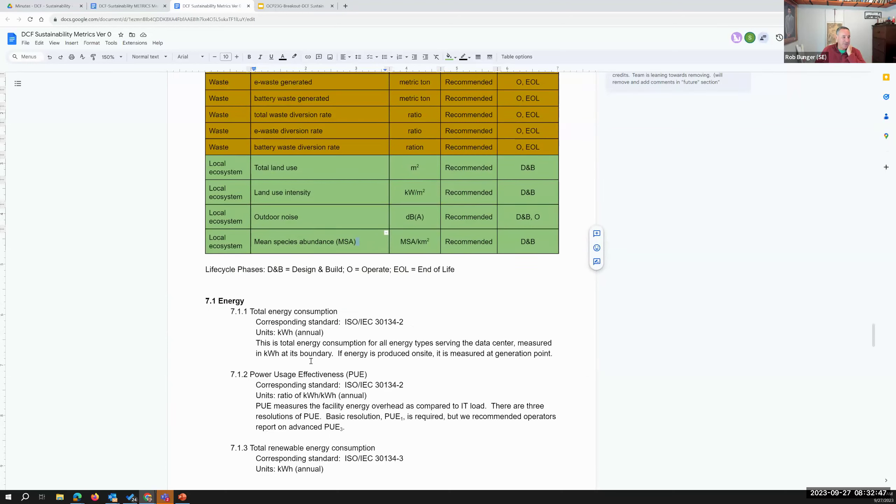
Examine section 7.1.1 Total energy consumption, including its units and corresponding standard
{"action": "left_click", "coordinate": [335, 311]}
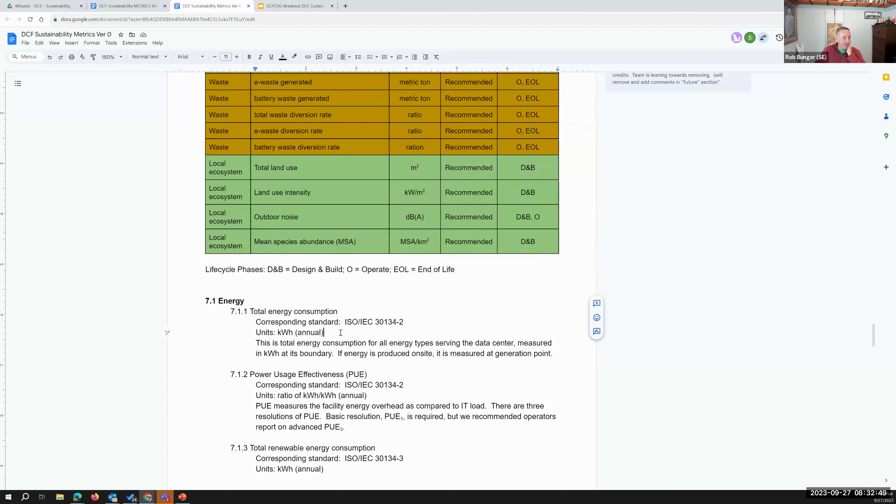
{"action": "scroll", "coordinate": [245, 289], "scroll_direction": "down", "scroll_amount": 1}
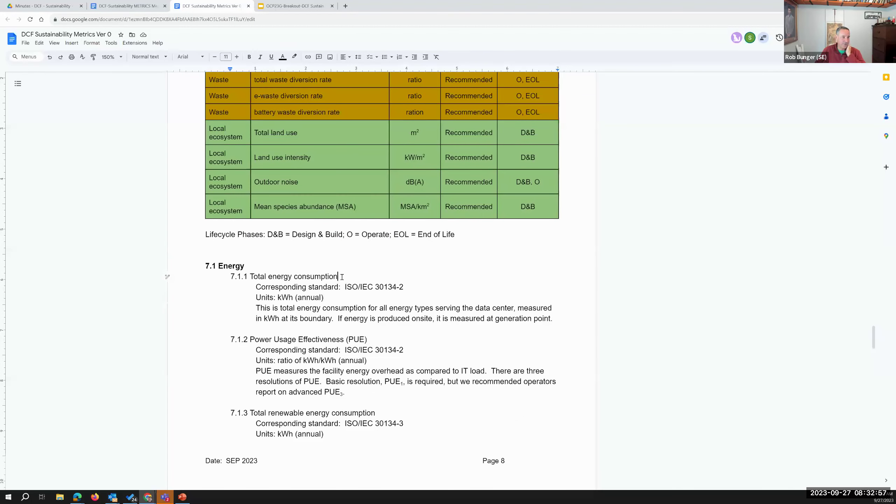
{"action": "left_click", "coordinate": [279, 287]}
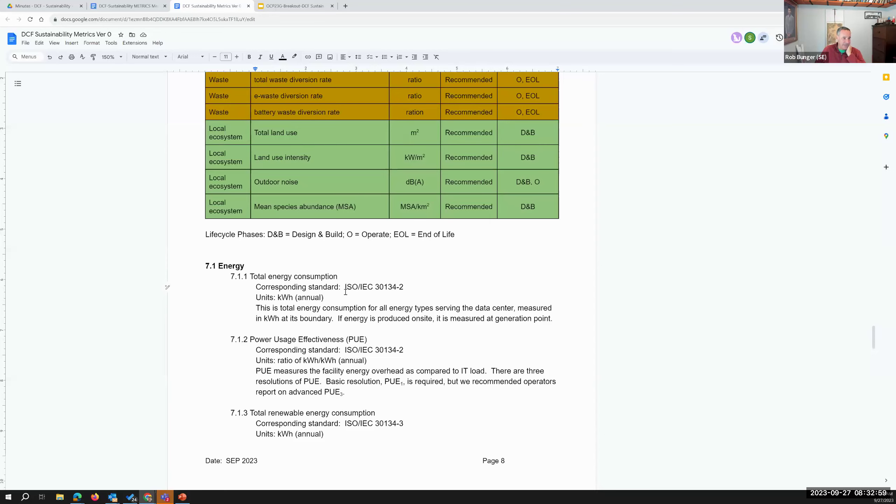
{"action": "left_click_drag", "start_coordinate": [344, 287], "coordinate": [406, 287]}
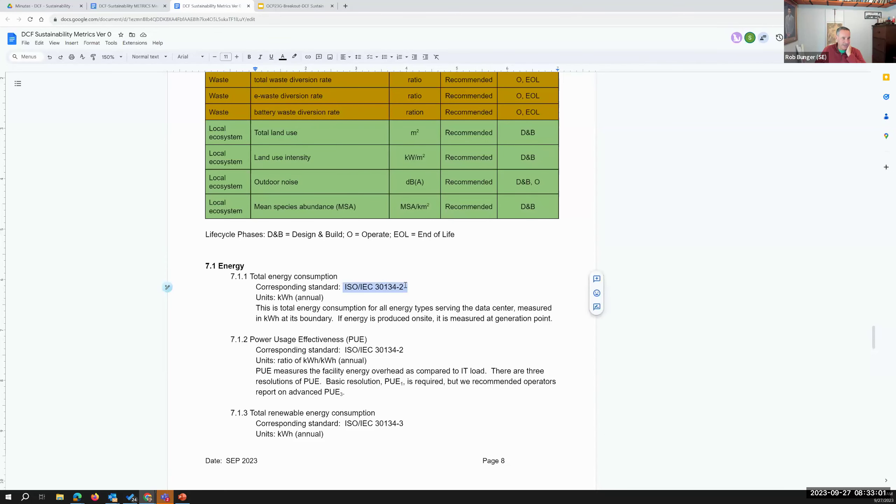
{"action": "left_click", "coordinate": [406, 285]}
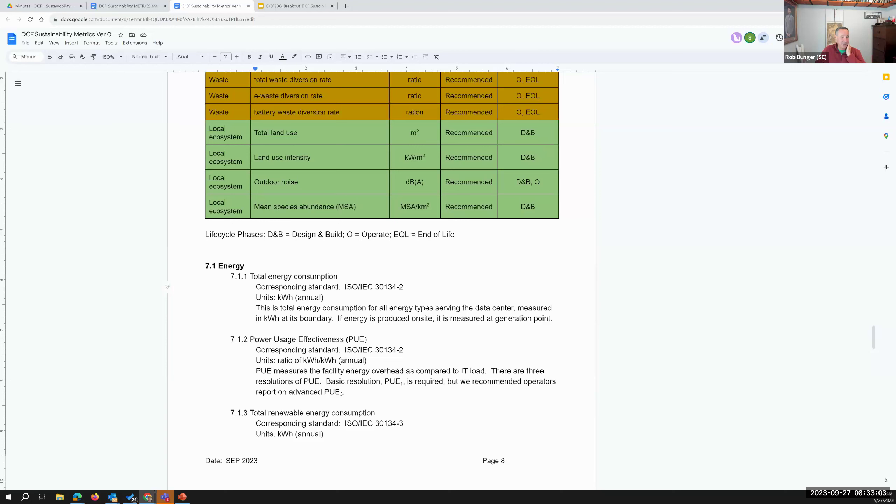
Open the list of all comments in the document
{"action": "key", "text": "ctrl+alt+shift+a"}
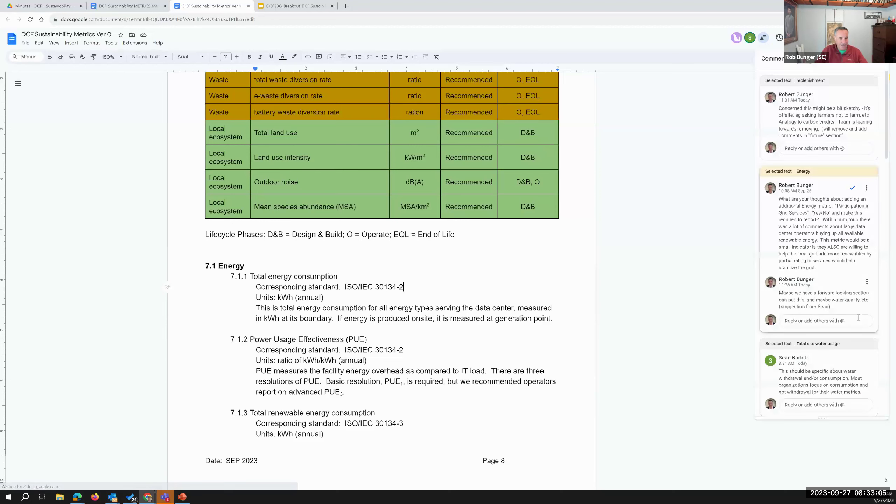